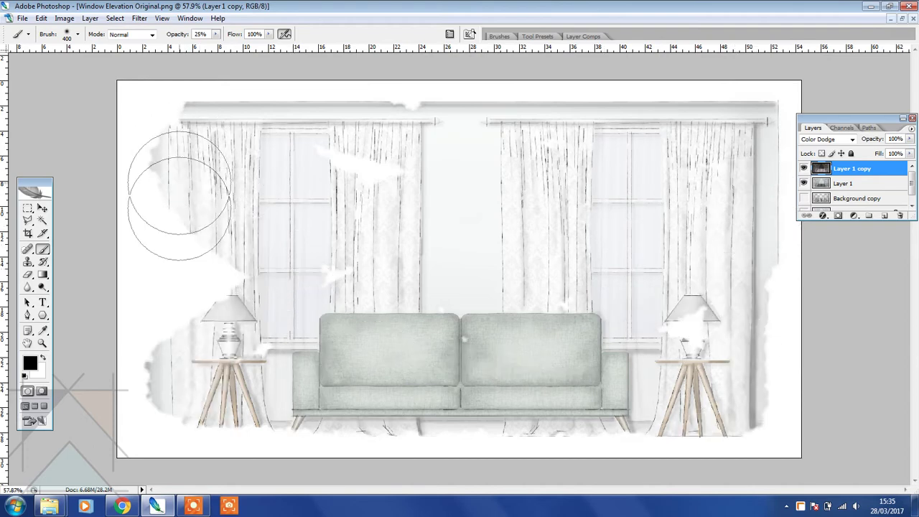
Step: Brush over the white smear on the left curtain and add grey shading along the pelmet and walls
drag(229, 155, 470, 197)
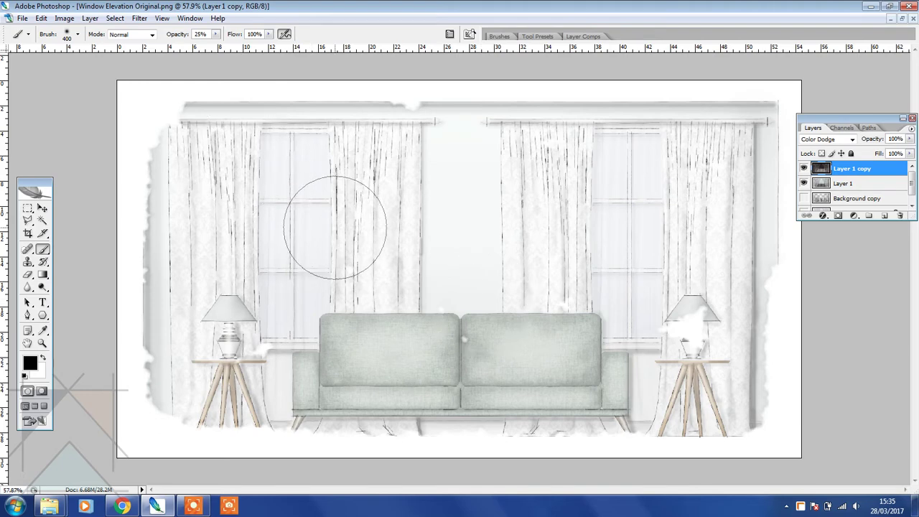
mouse_move(334, 227)
mouse_down()
mouse_move(171, 125)
mouse_move(164, 389)
mouse_move(312, 406)
mouse_move(420, 349)
mouse_move(230, 287)
mouse_move(467, 267)
mouse_move(466, 133)
mouse_up()
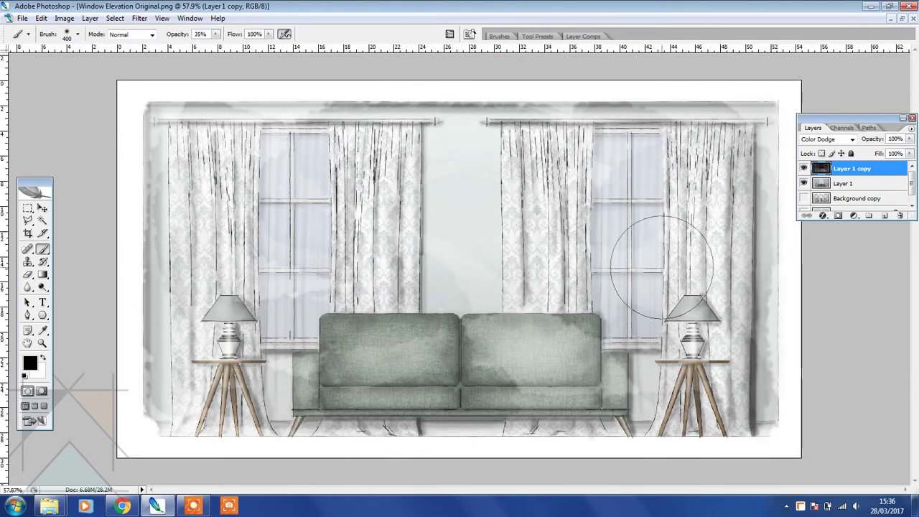
Step: Darken the sofa cushion's light patch and shade the left curtain's edge and lines
mouse_move(560, 380)
mouse_down()
mouse_move(495, 359)
mouse_move(380, 358)
mouse_move(445, 330)
mouse_up()
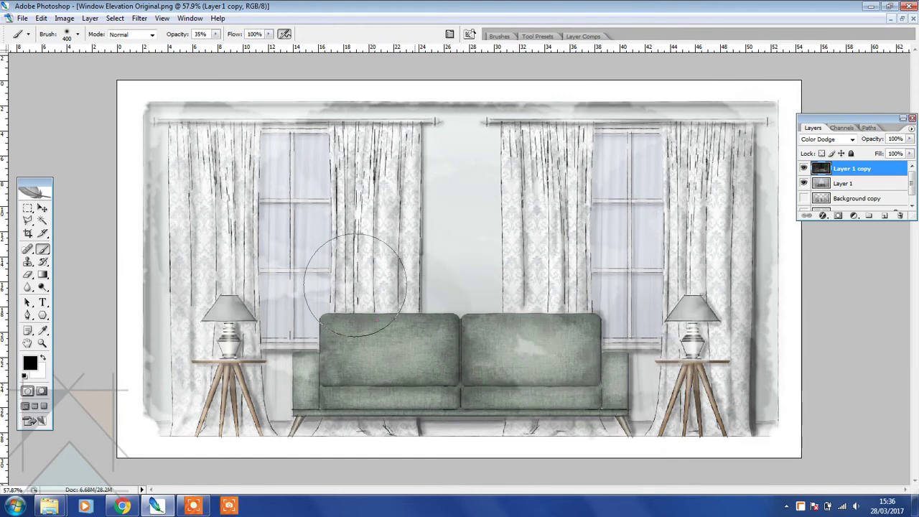
mouse_move(354, 285)
mouse_down()
mouse_move(237, 122)
mouse_move(216, 123)
mouse_move(154, 154)
mouse_move(182, 363)
mouse_move(354, 411)
mouse_up()
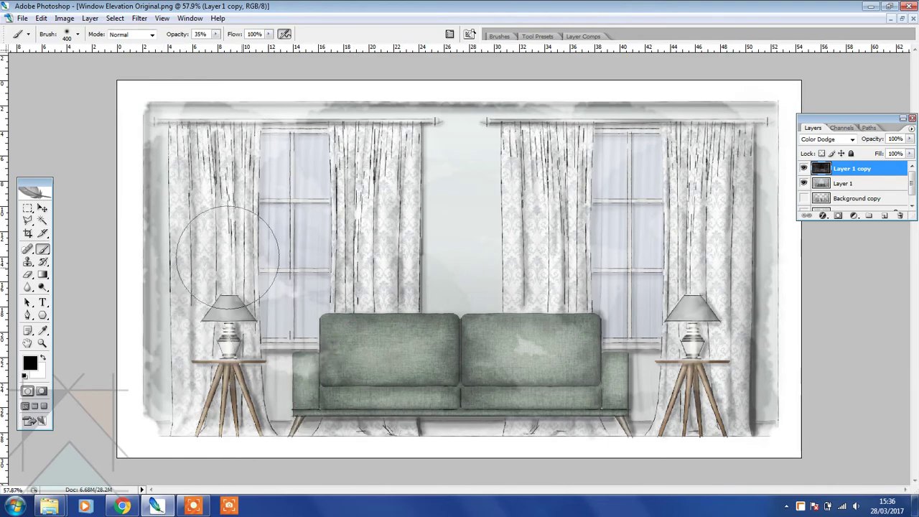
drag(227, 255, 221, 242)
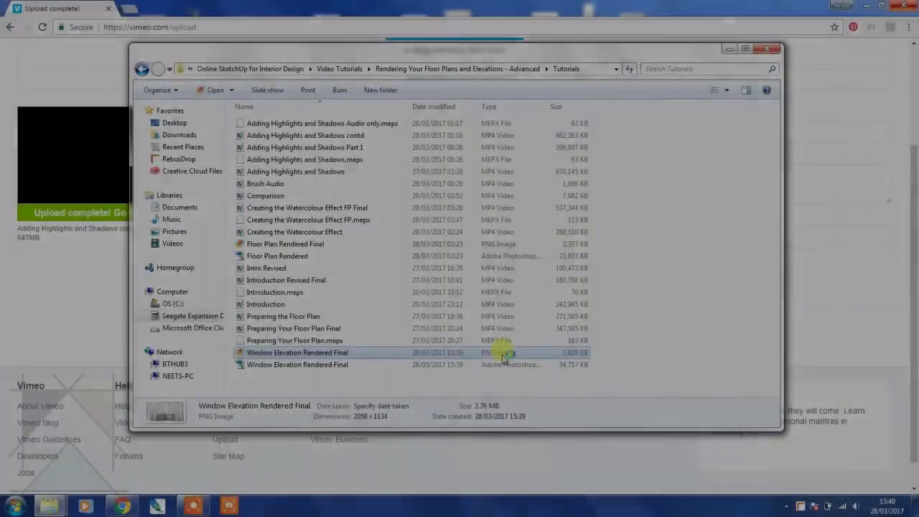
Step: Open the Window Elevation Rendered Final image from Explorer
double_click(505, 352)
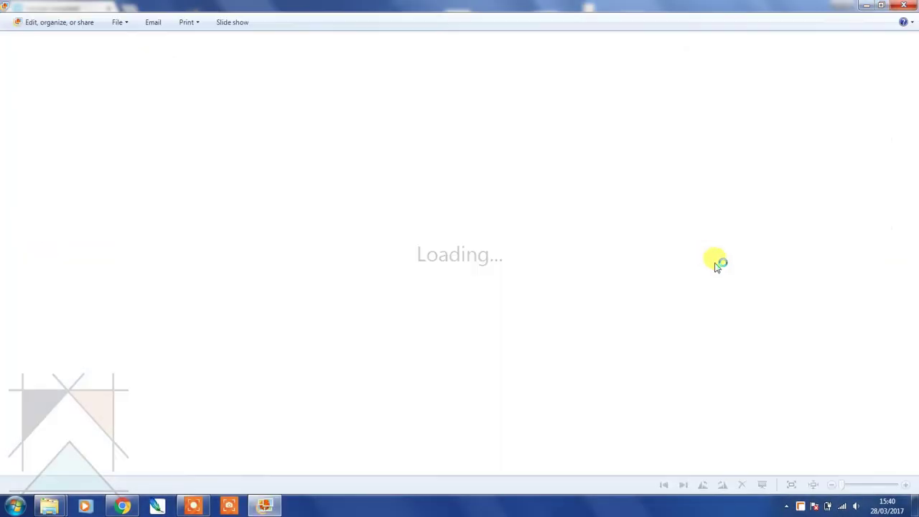